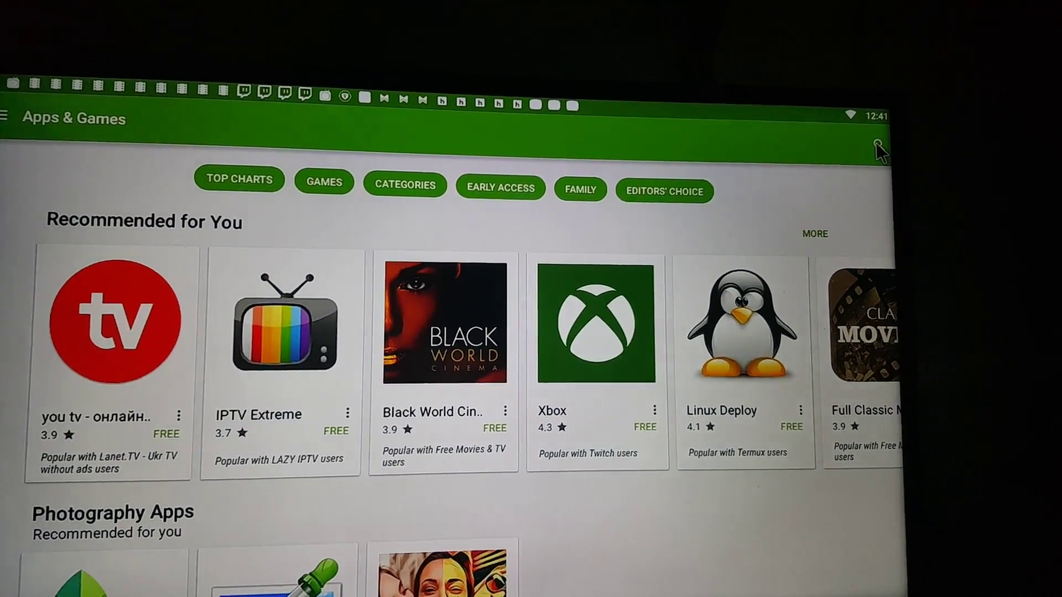
# Search the Play Store for 'cetusplay' using the on-screen keyboard
pyautogui.click(878, 146)
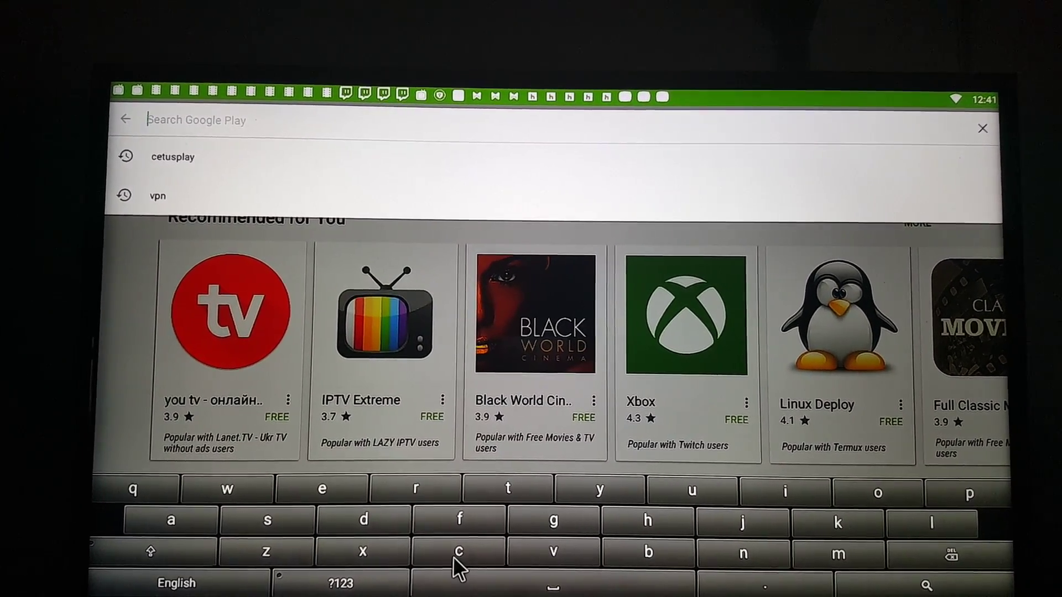
pyautogui.click(453, 557)
pyautogui.write('cetus')
pyautogui.click(351, 493)
pyautogui.click(540, 494)
pyautogui.click(686, 491)
pyautogui.click(263, 519)
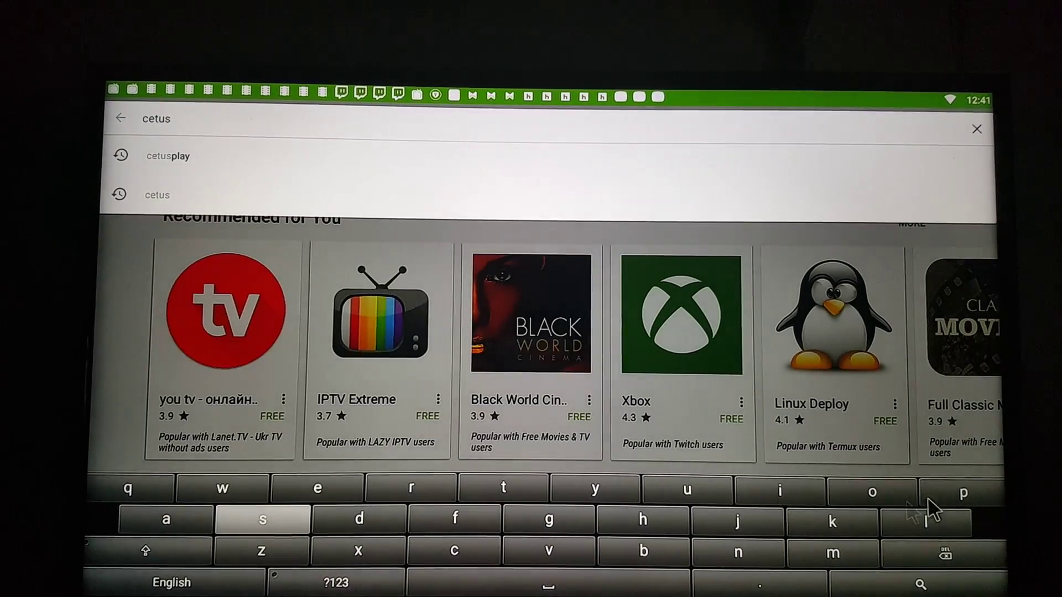
pyautogui.click(961, 494)
pyautogui.click(926, 522)
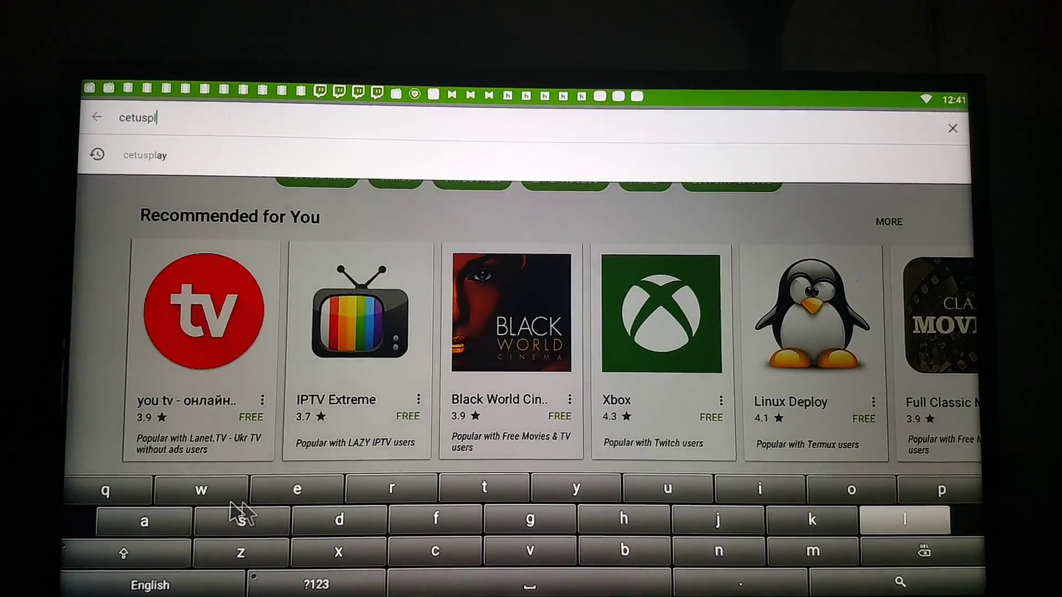
pyautogui.click(157, 520)
pyautogui.click(580, 490)
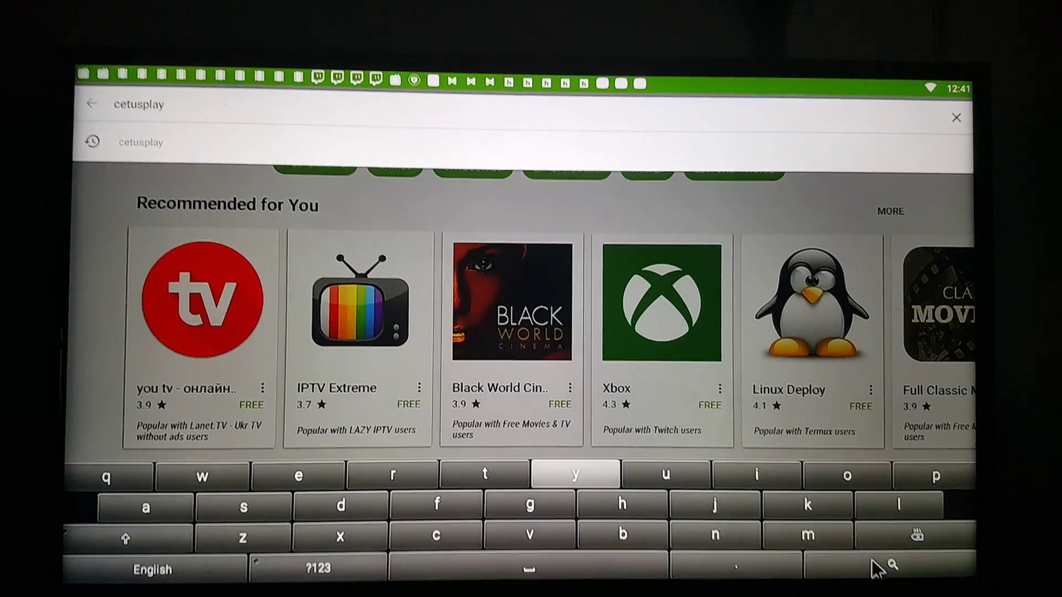
pyautogui.click(870, 558)
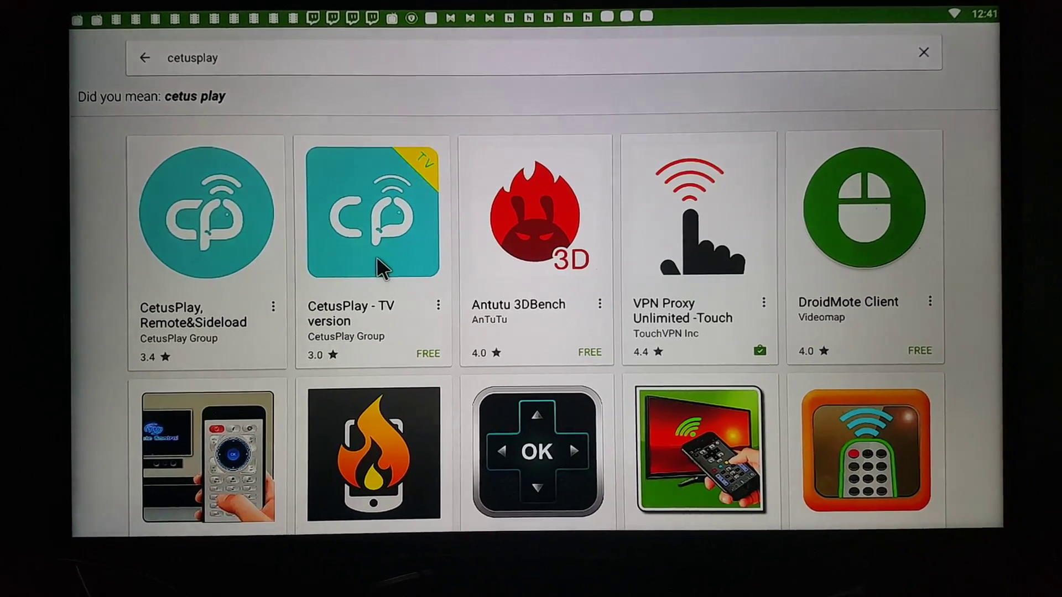
# Install CetusPlay - TV version, accepting permissions and choosing LATER on the lock prompt, then launch it
pyautogui.click(376, 257)
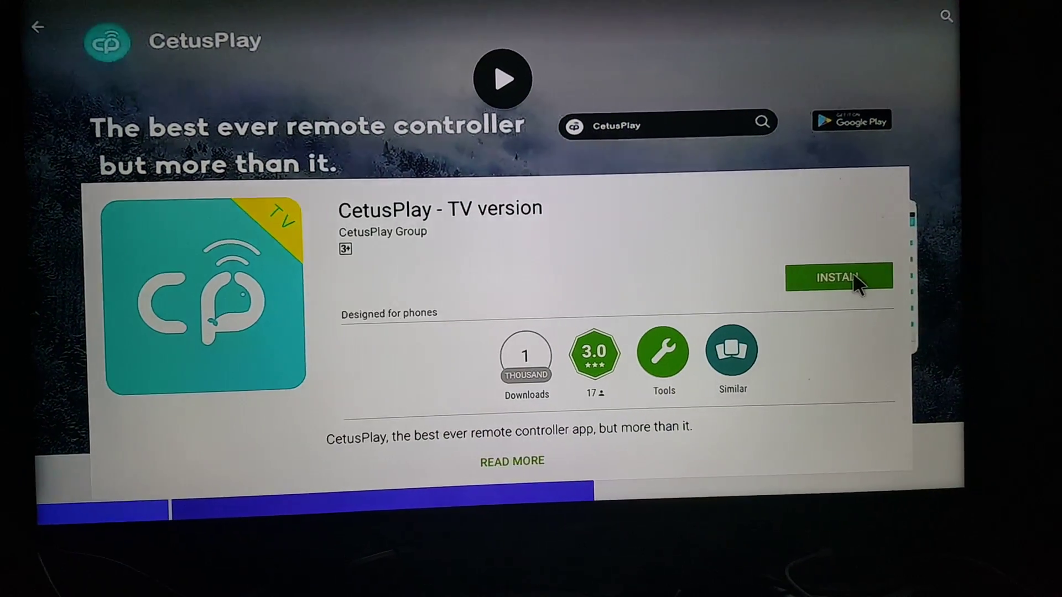
pyautogui.click(843, 280)
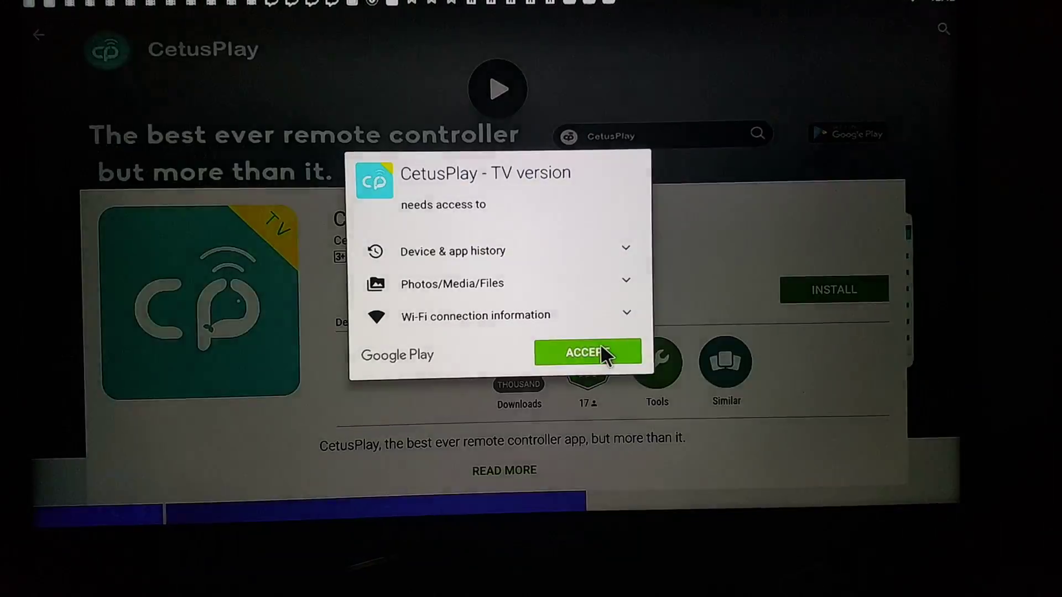
pyautogui.click(599, 349)
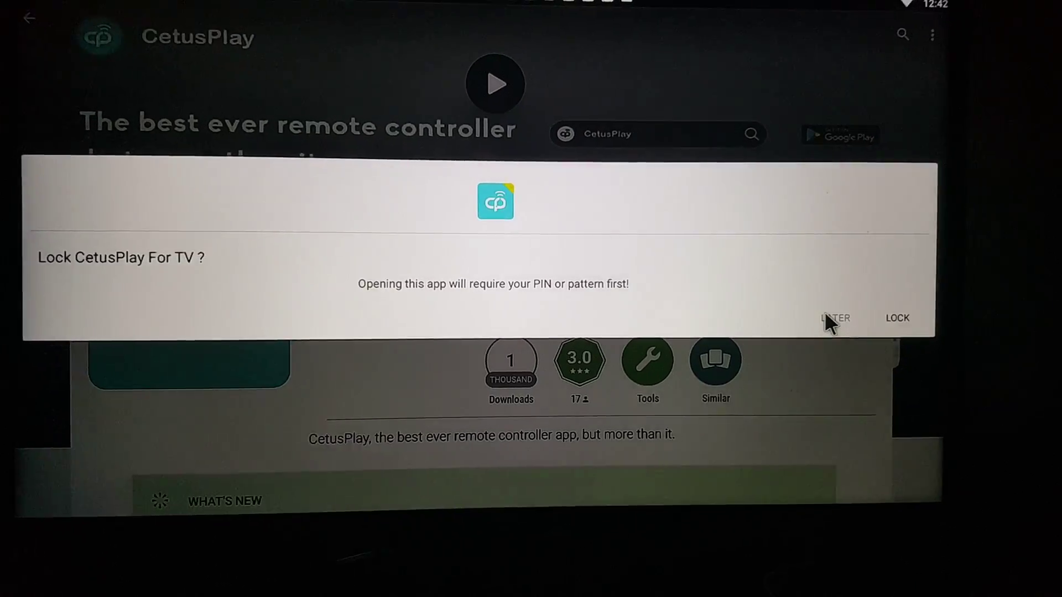
pyautogui.click(840, 317)
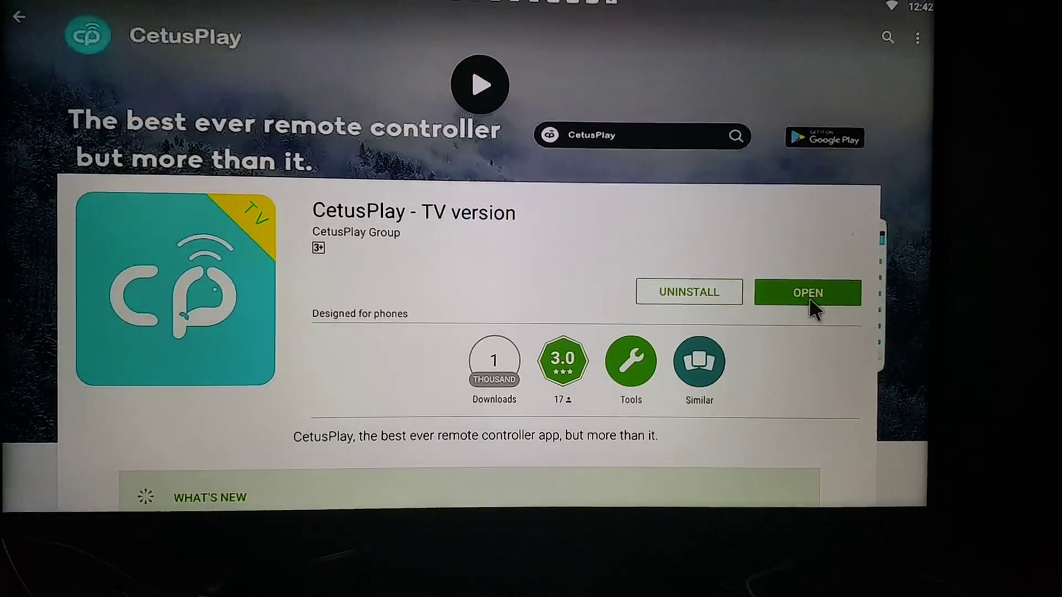
pyautogui.click(824, 297)
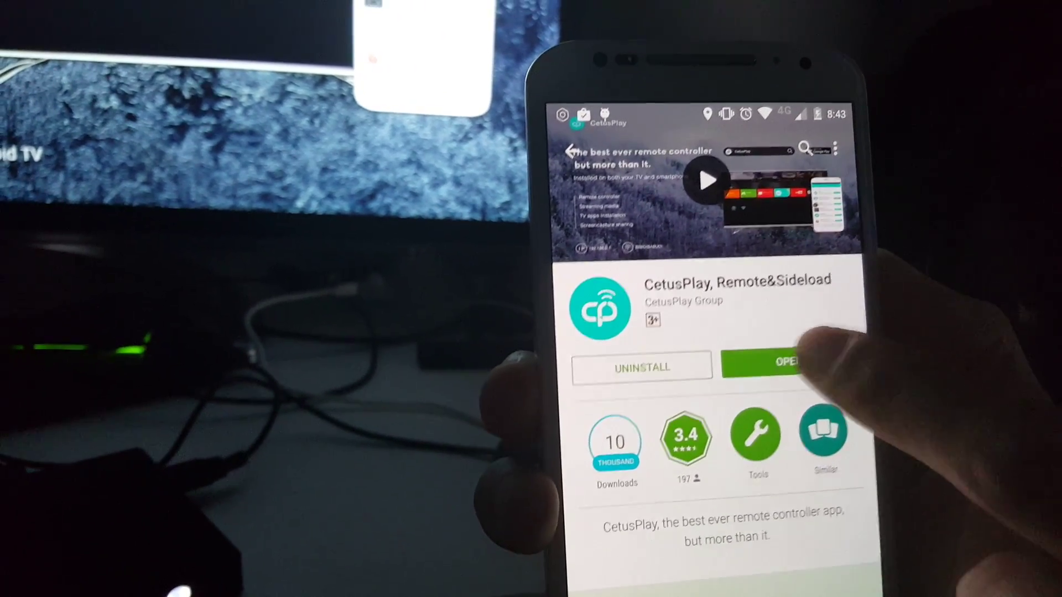
# Launch CetusPlay on the phone and connect it to the TV box from the New devices list
pyautogui.click(787, 362)
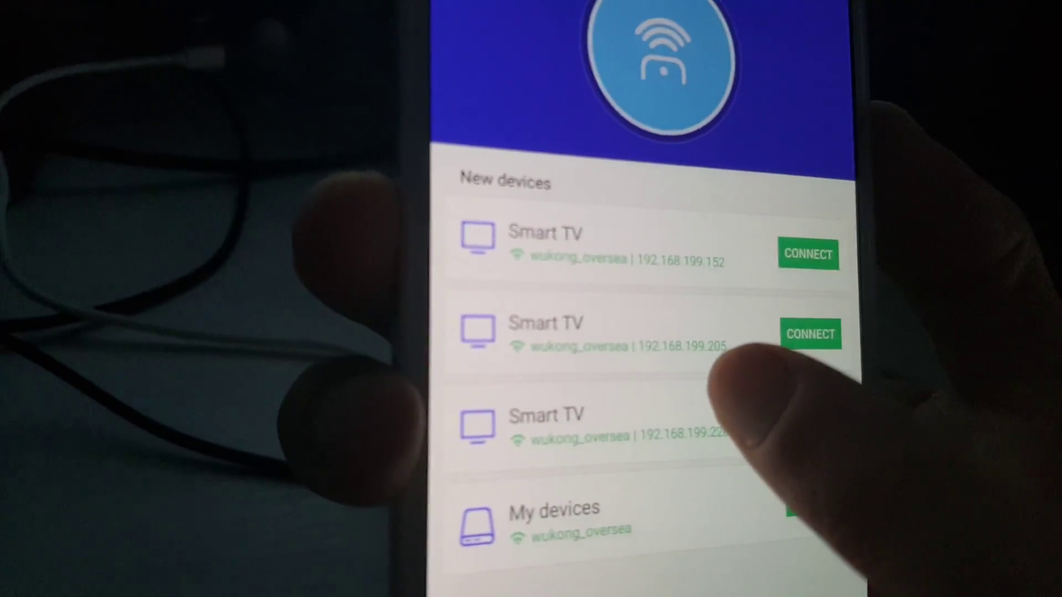
pyautogui.click(836, 427)
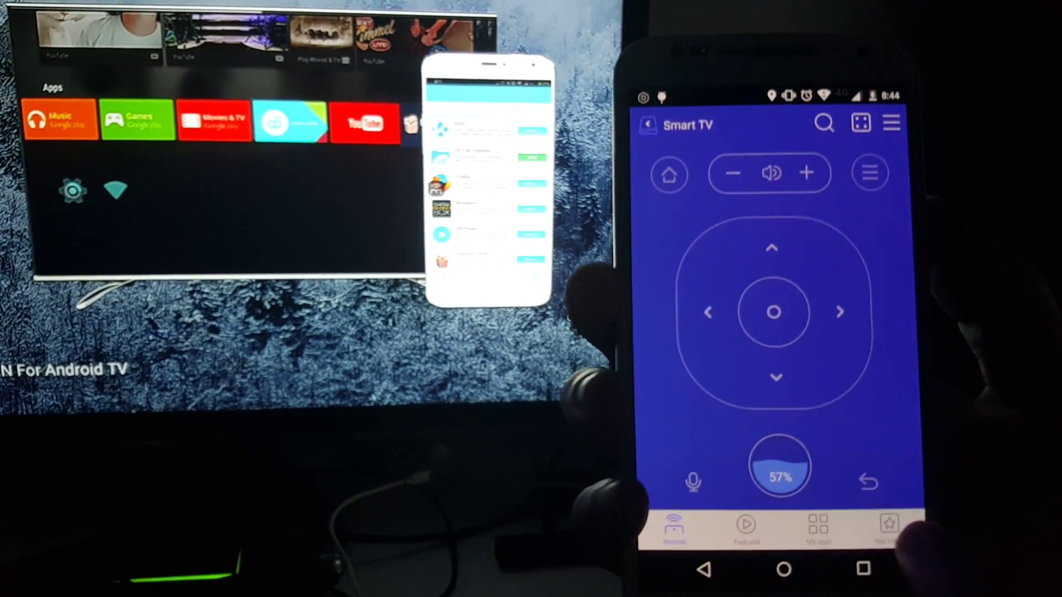
# Go to the App Centre and browse the Popular list of installable TV apps
pyautogui.click(890, 525)
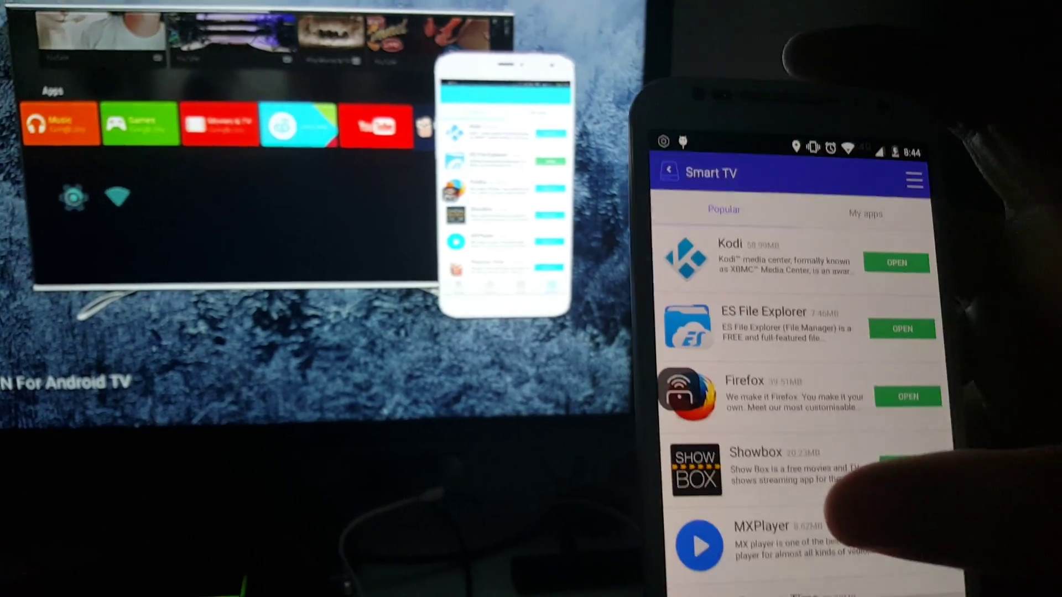
pyautogui.scroll(-3, 772, 373)
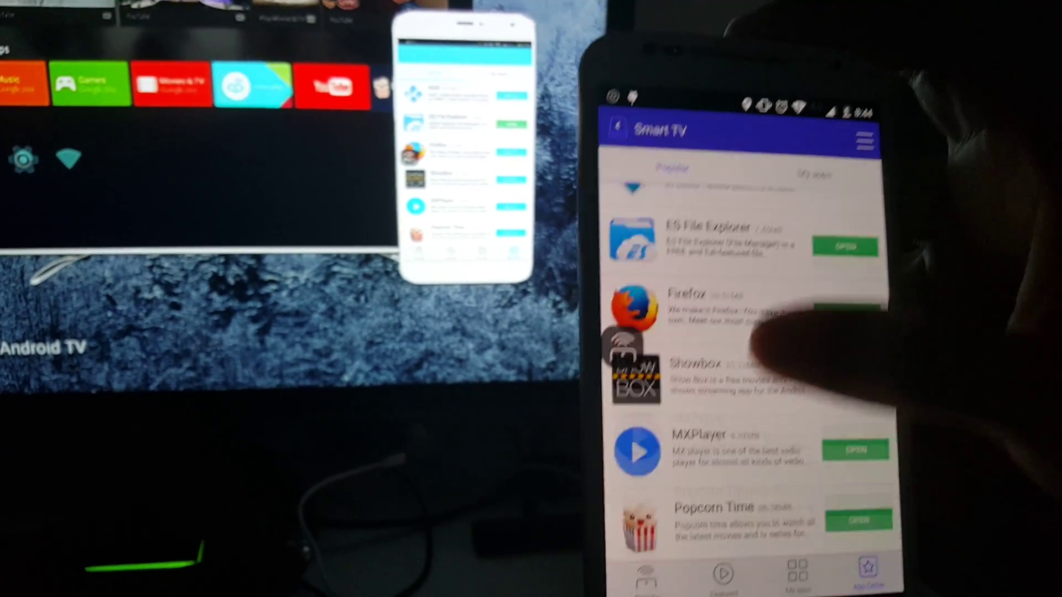
pyautogui.scroll(-5, 772, 373)
pyautogui.scroll(-5, 746, 332)
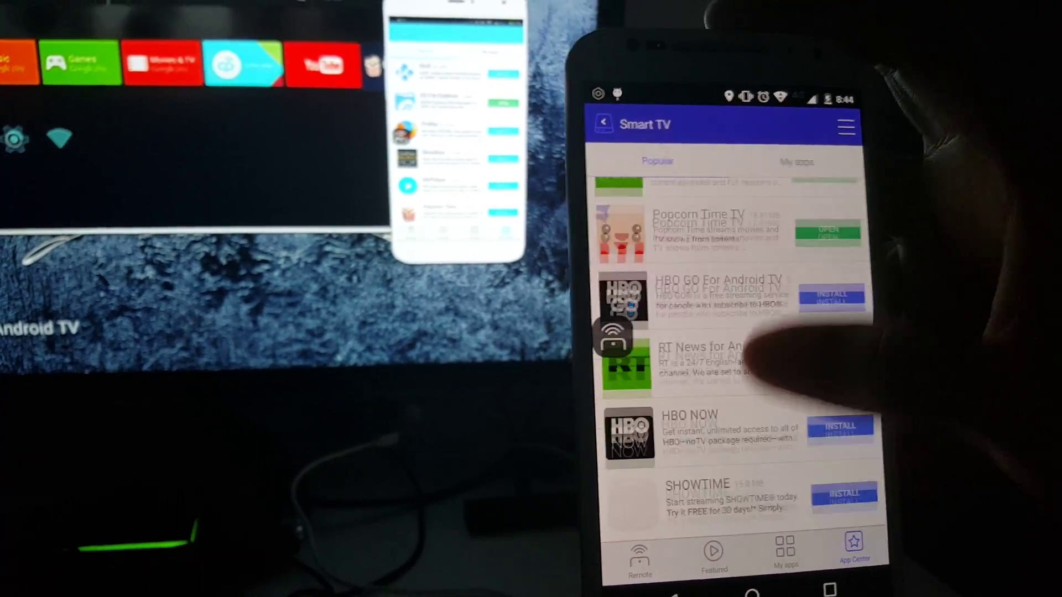
pyautogui.scroll(-3, 730, 373)
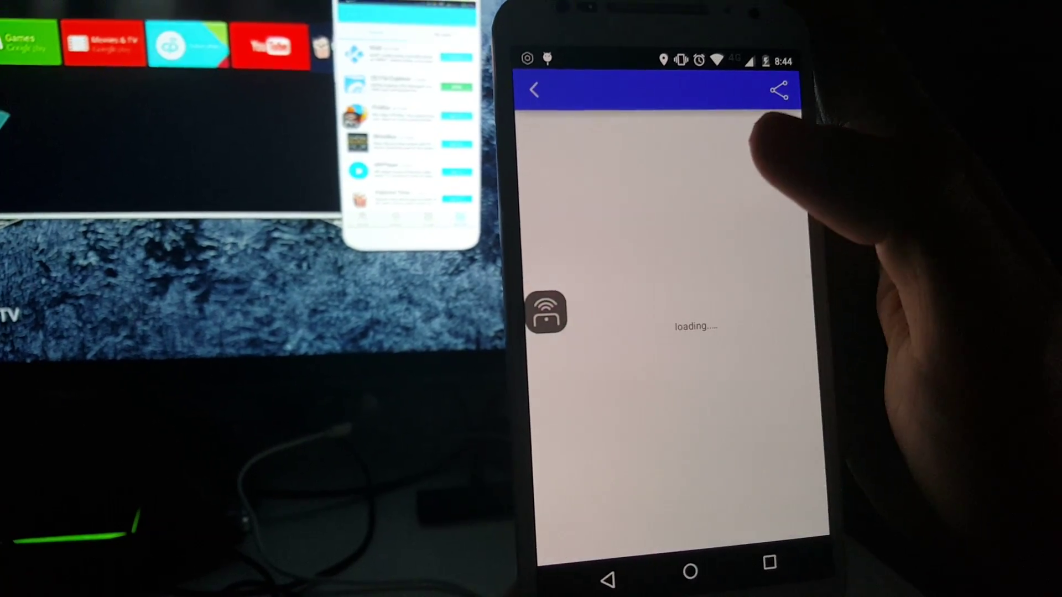
pyautogui.scroll(-1, 711, 379)
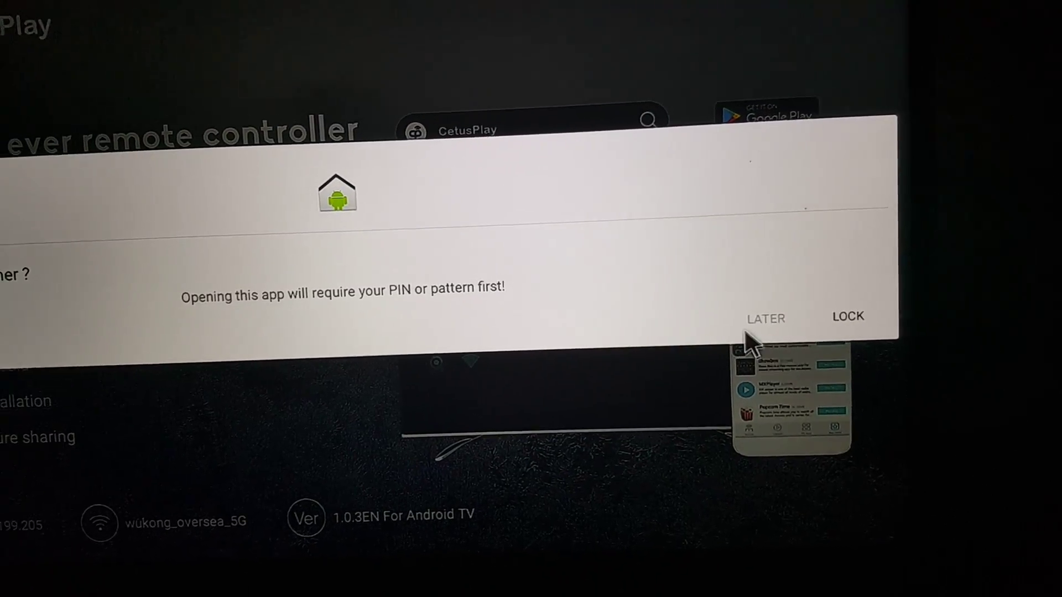
# Choose LATER on the lock dialog and go Home to bring up the launcher chooser
pyautogui.click(740, 324)
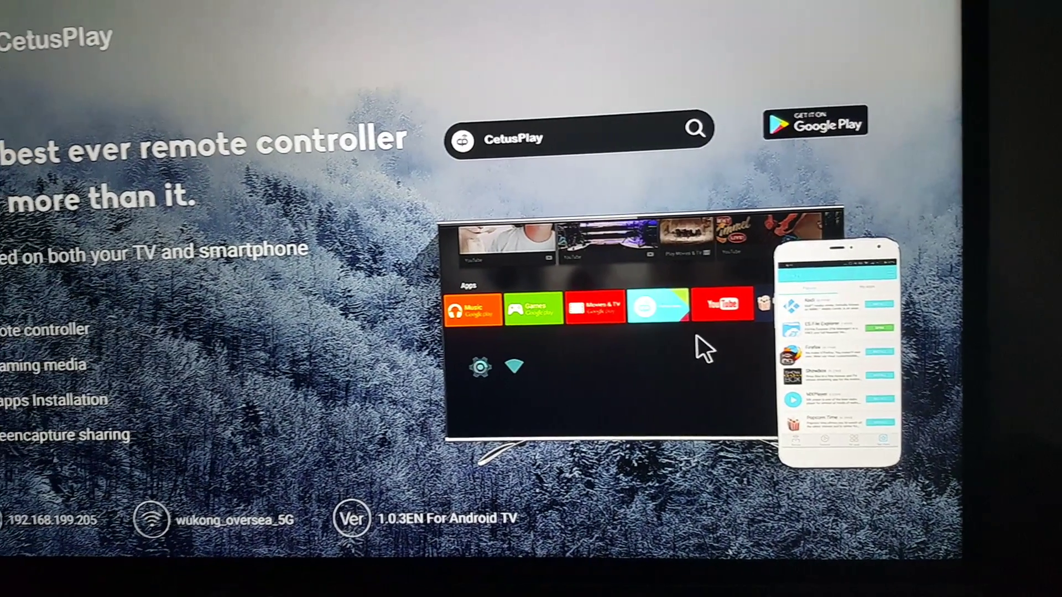
pyautogui.press('Home')
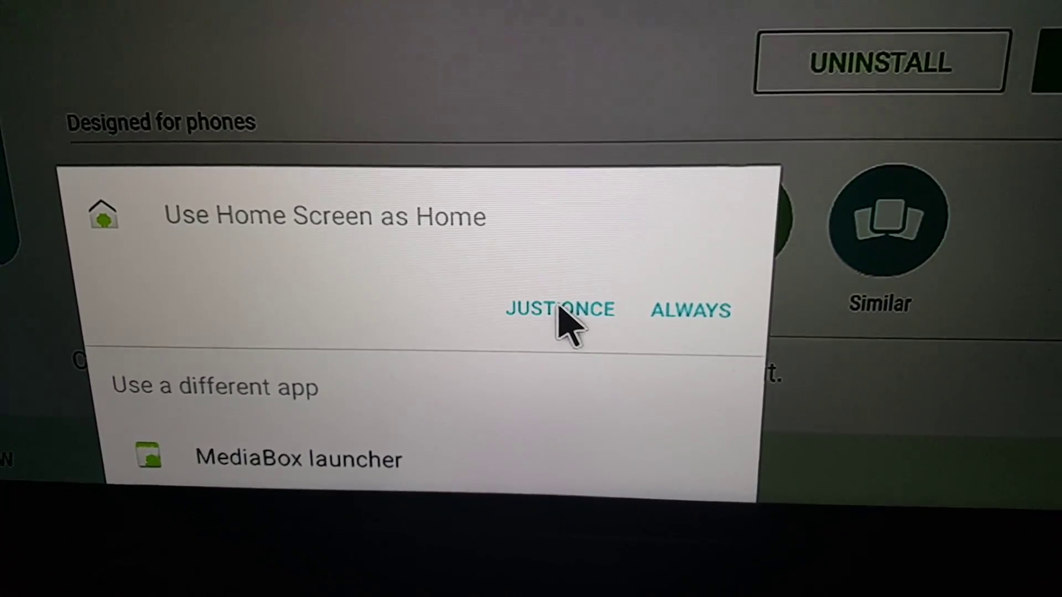
# Choose JUST ONCE to try the new Home Screen launcher this time only
pyautogui.click(561, 309)
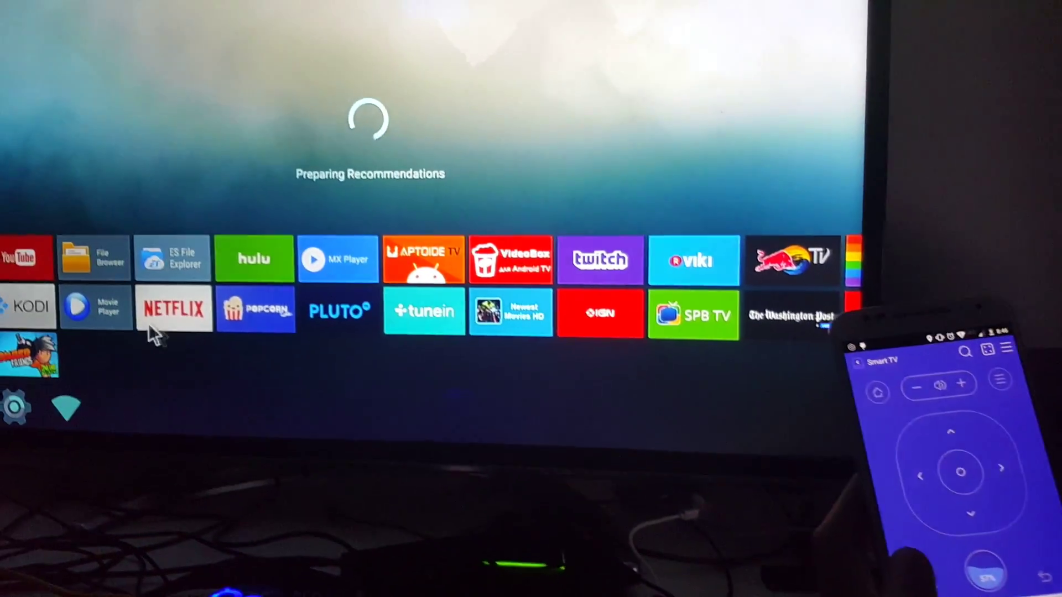
pyautogui.scroll(-3, 315, 340)
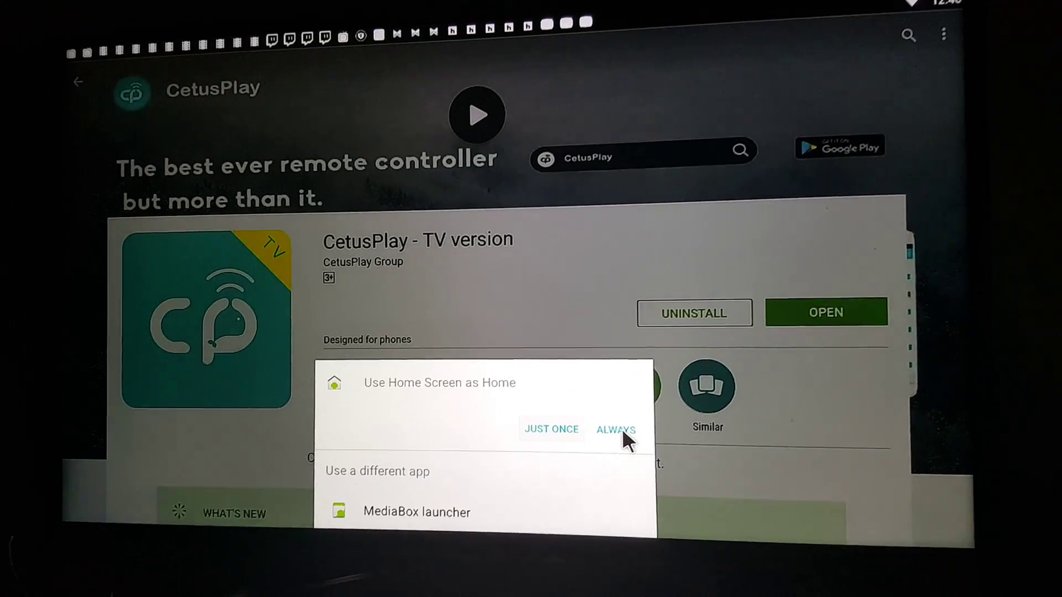
# Choose ALWAYS to make Home Screen the permanent home launcher
pyautogui.click(632, 420)
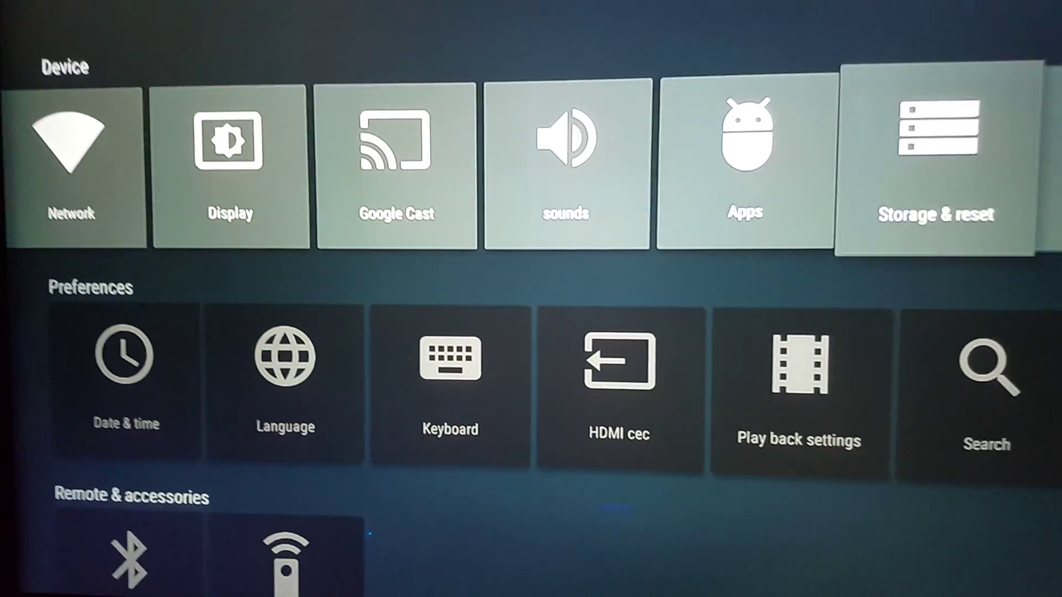
pyautogui.press('Right')
pyautogui.press('Down')
pyautogui.press('Right')
pyautogui.press('Right')
pyautogui.press('Right')
pyautogui.press('Right')
pyautogui.press('Right')
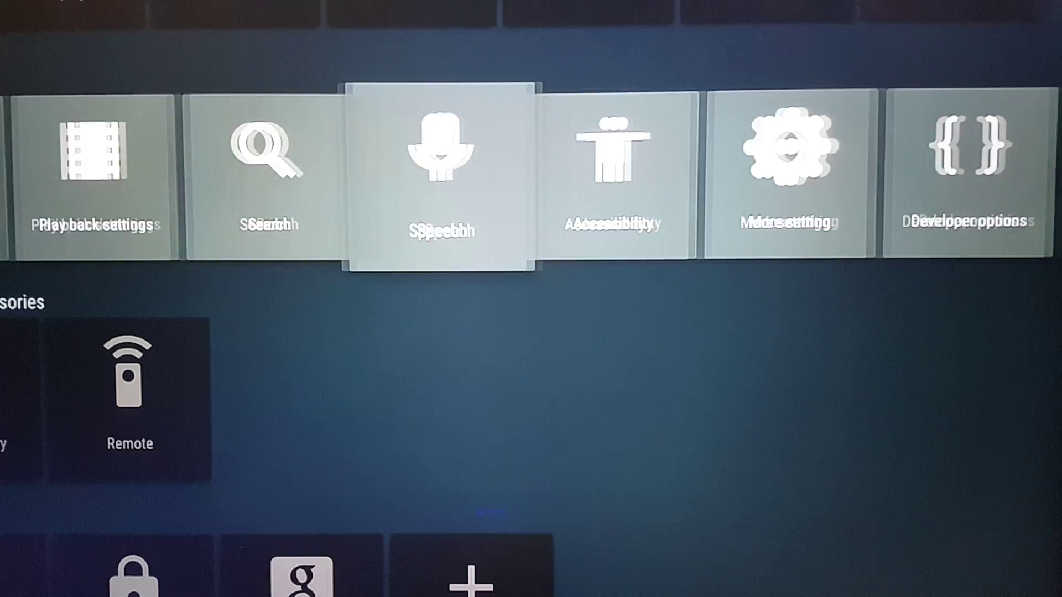